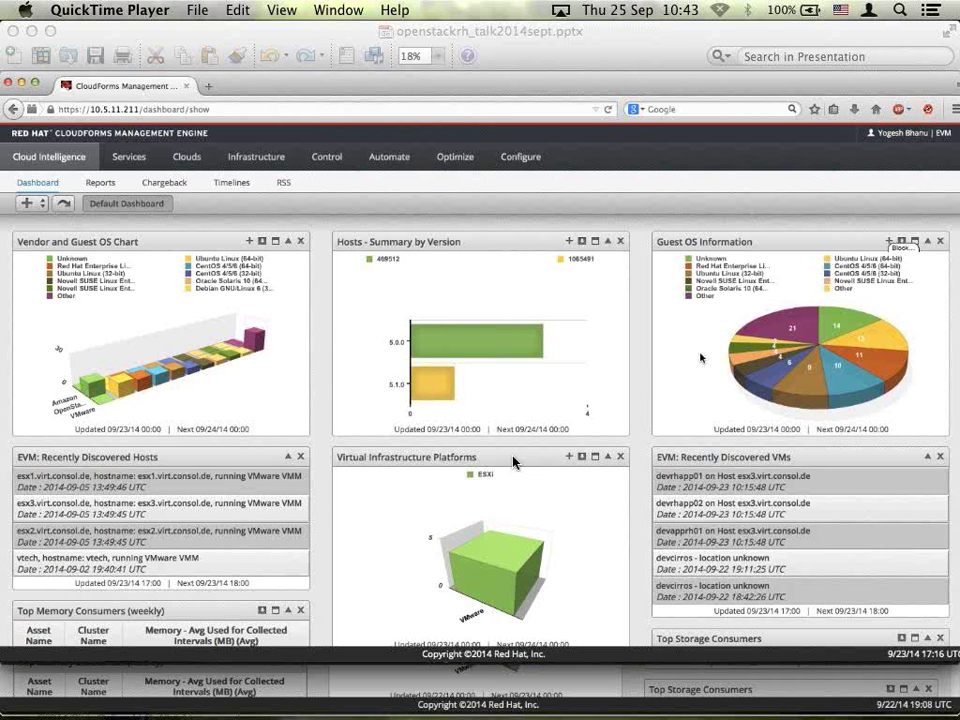
Review the lower widgets of the default dashboard, down to Top Storage Consumers
{"action": "scroll", "coordinate": [513, 461], "scroll_direction": "down", "scroll_amount": 5}
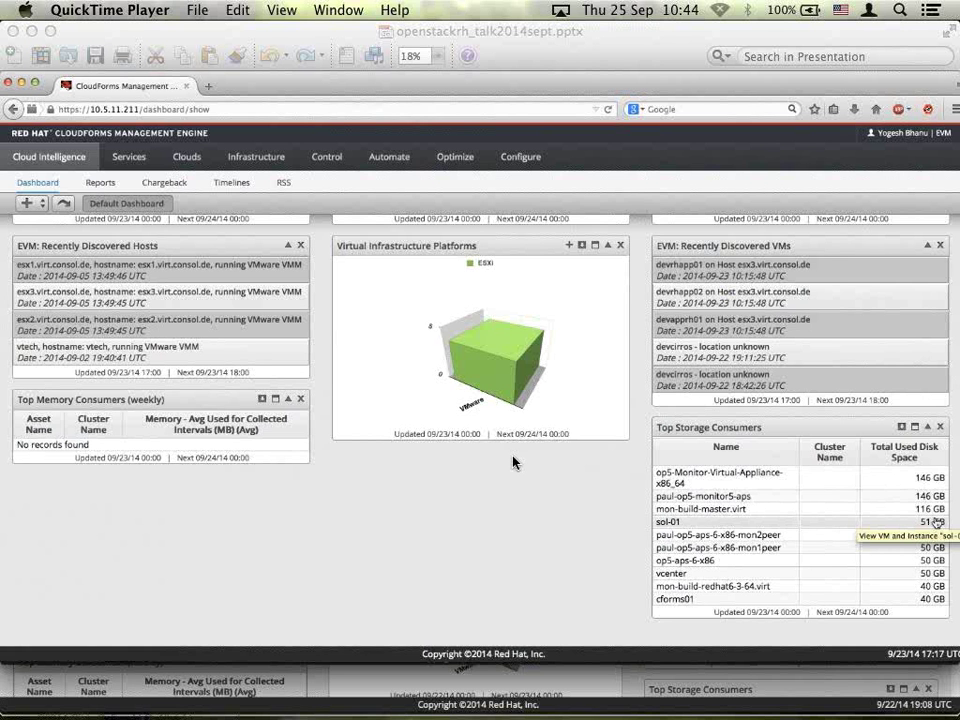
{"action": "key", "text": "super+Tab"}
{"action": "key", "text": "super+Tab"}
{"action": "key", "text": "super+Tab"}
{"action": "key", "text": "super+Tab"}
{"action": "key", "text": "super+Tab"}
{"action": "key", "text": "super+Tab"}
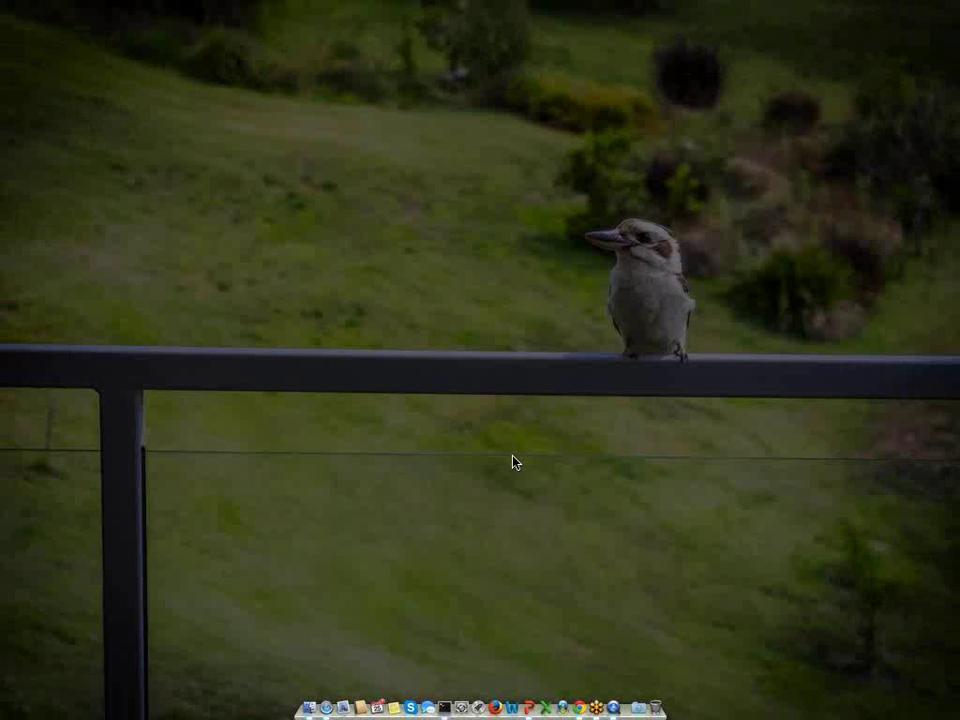
{"action": "key", "text": "super+Tab"}
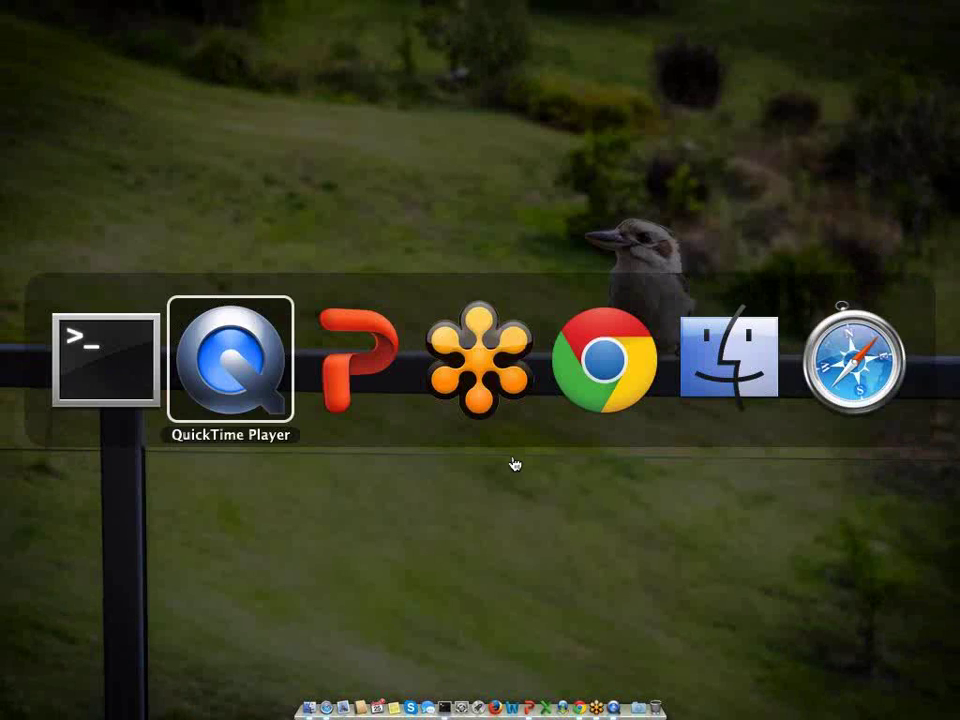
{"action": "key", "text": "Down"}
{"action": "key", "text": "Return"}
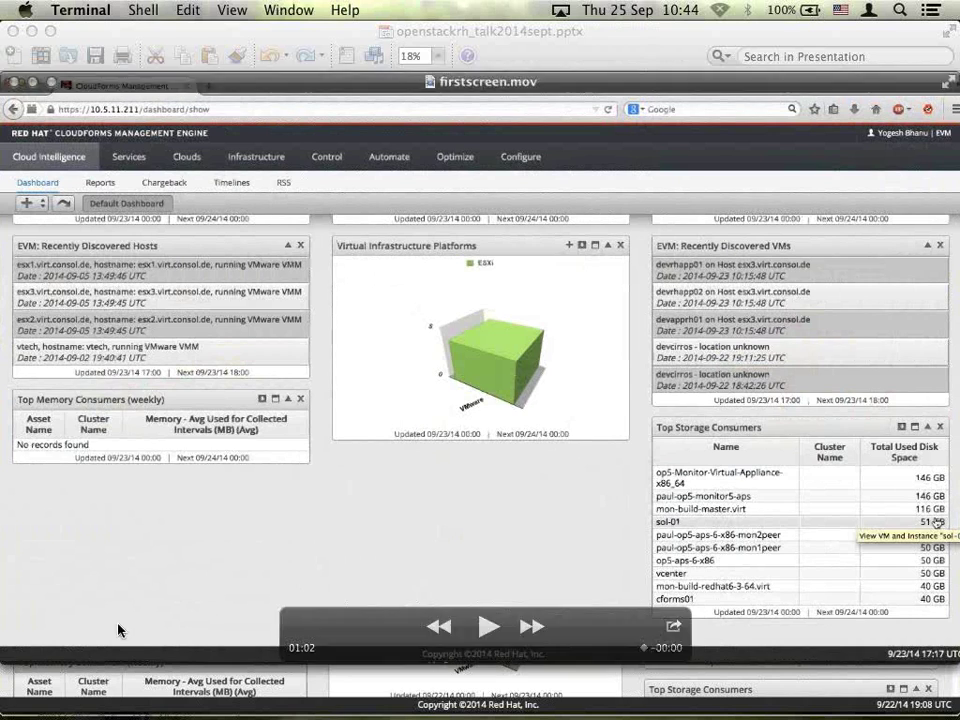
Switch to QuickTime Player, show its open windows and recent files, and start playing VmwareRH.mov
{"action": "key", "text": "super+Tab"}
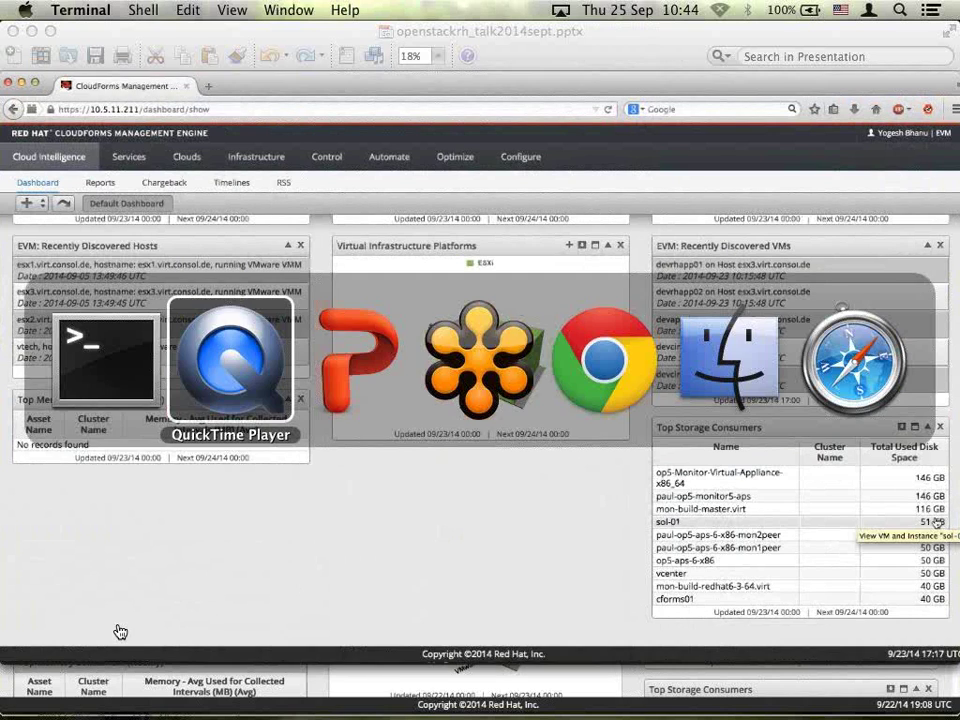
{"action": "key", "text": "super+Down"}
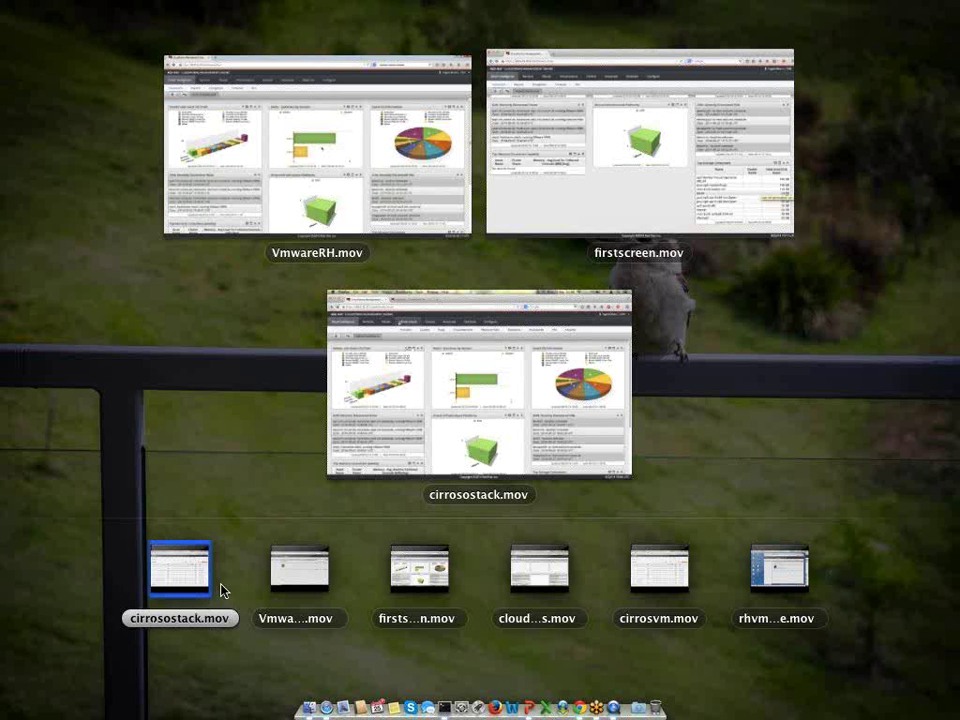
{"action": "left_click", "coordinate": [290, 578]}
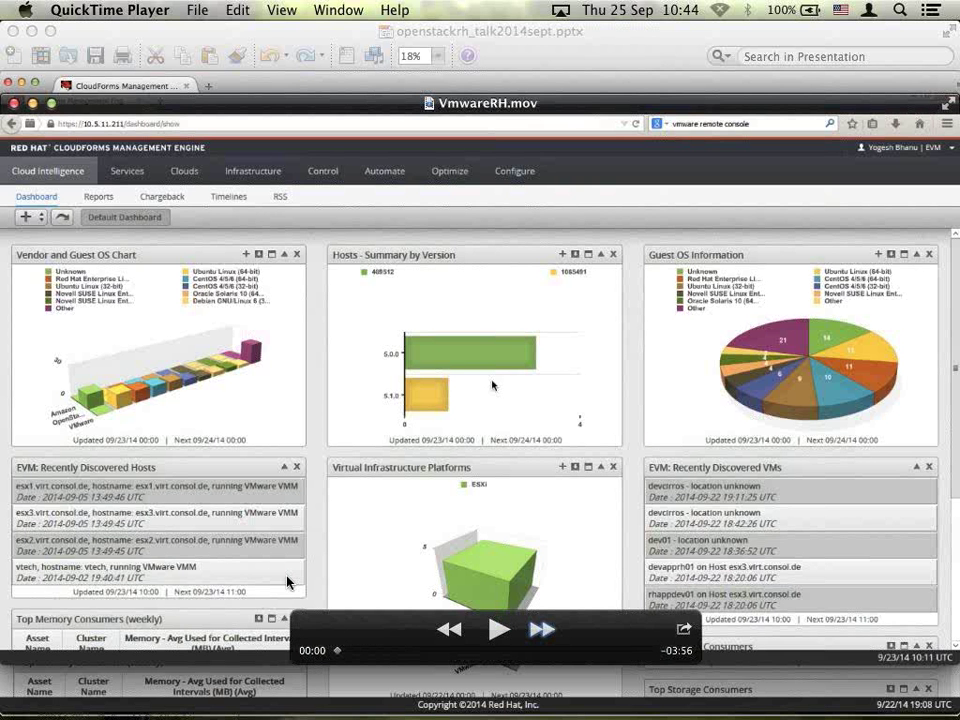
{"action": "left_click", "coordinate": [493, 632]}
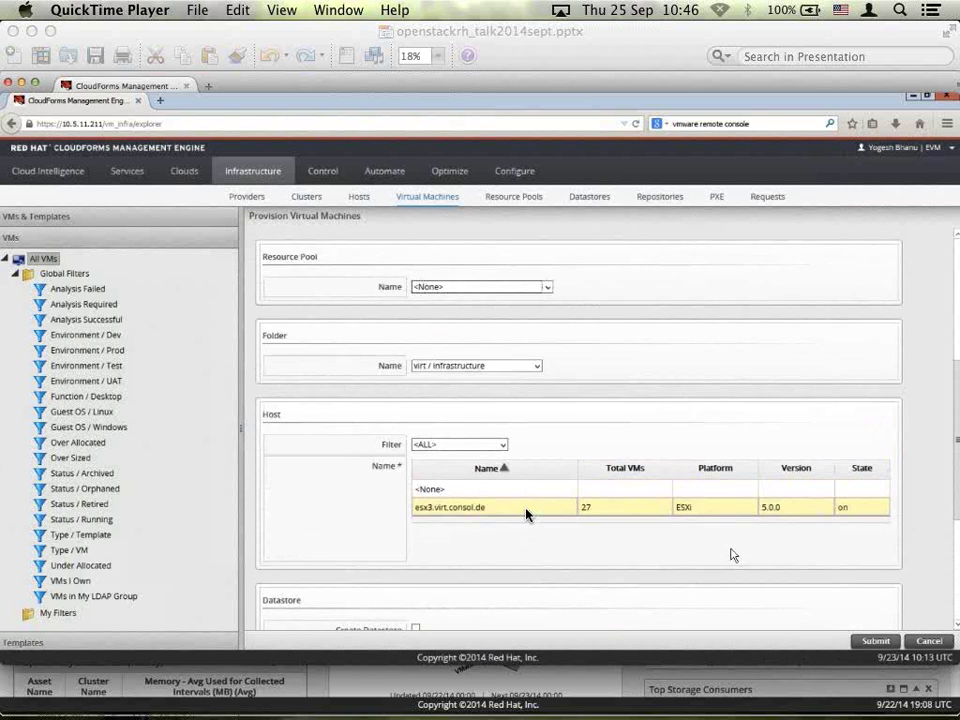
Review the Hardware, Network and Customize settings of the virtual machine provisioning request, including the available vLan choices
{"action": "scroll", "coordinate": [731, 555], "scroll_direction": "up", "scroll_amount": 5}
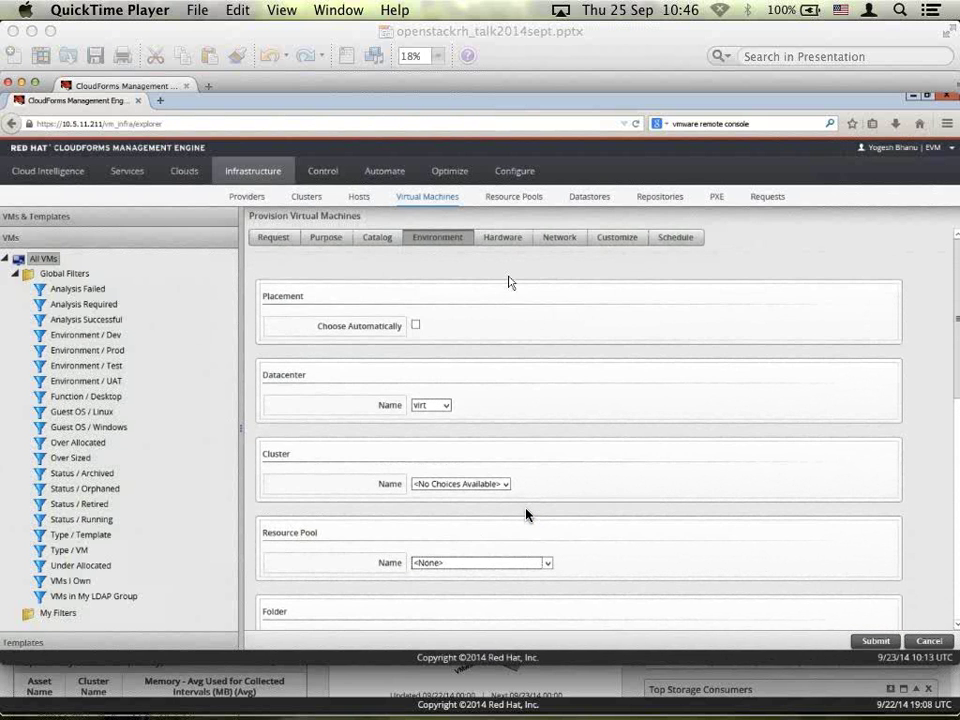
{"action": "left_click", "coordinate": [499, 240]}
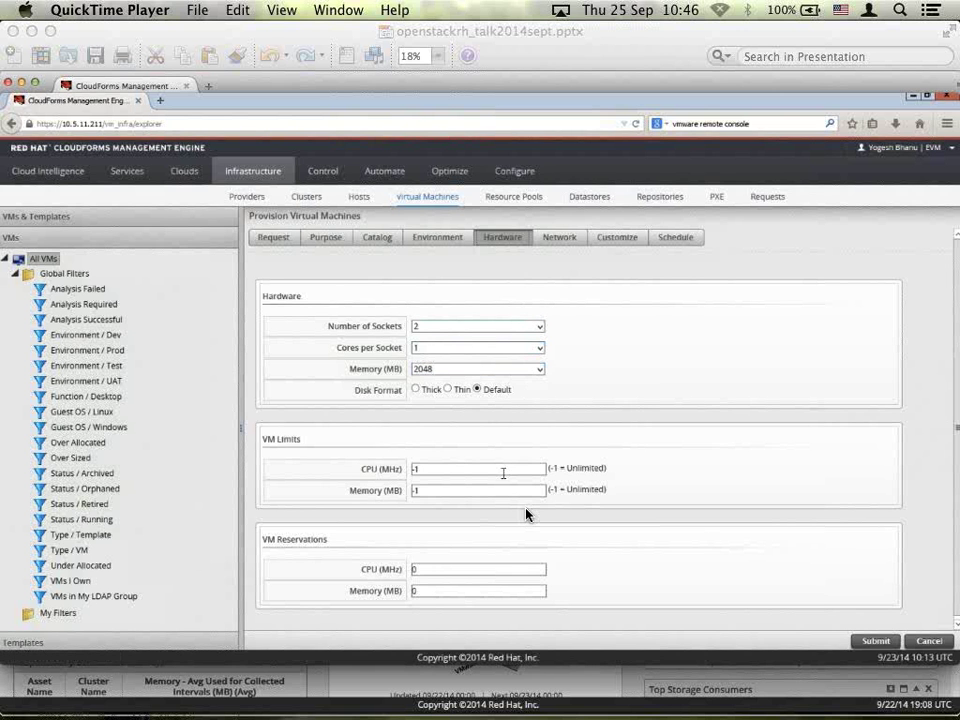
{"action": "scroll", "coordinate": [527, 515], "scroll_direction": "down", "scroll_amount": 1}
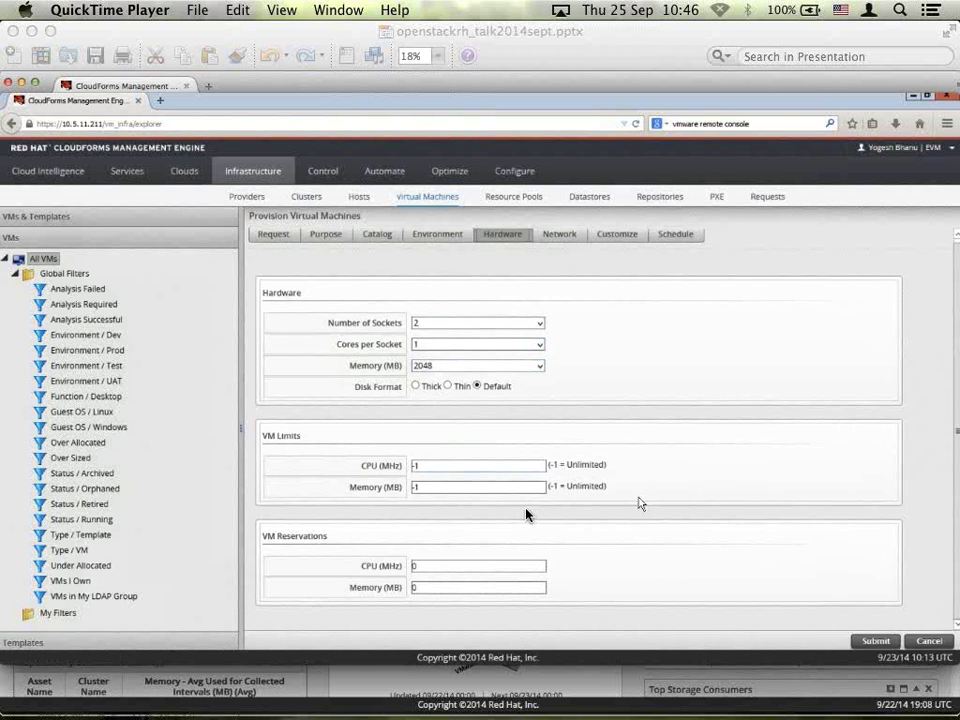
{"action": "left_click", "coordinate": [567, 239]}
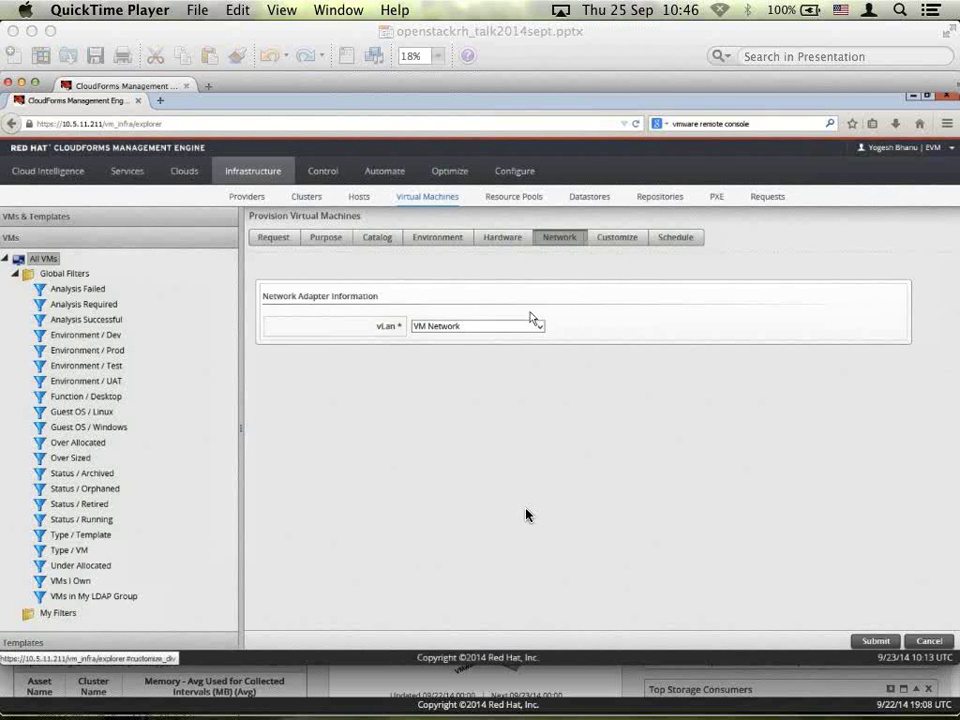
{"action": "left_click", "coordinate": [536, 327]}
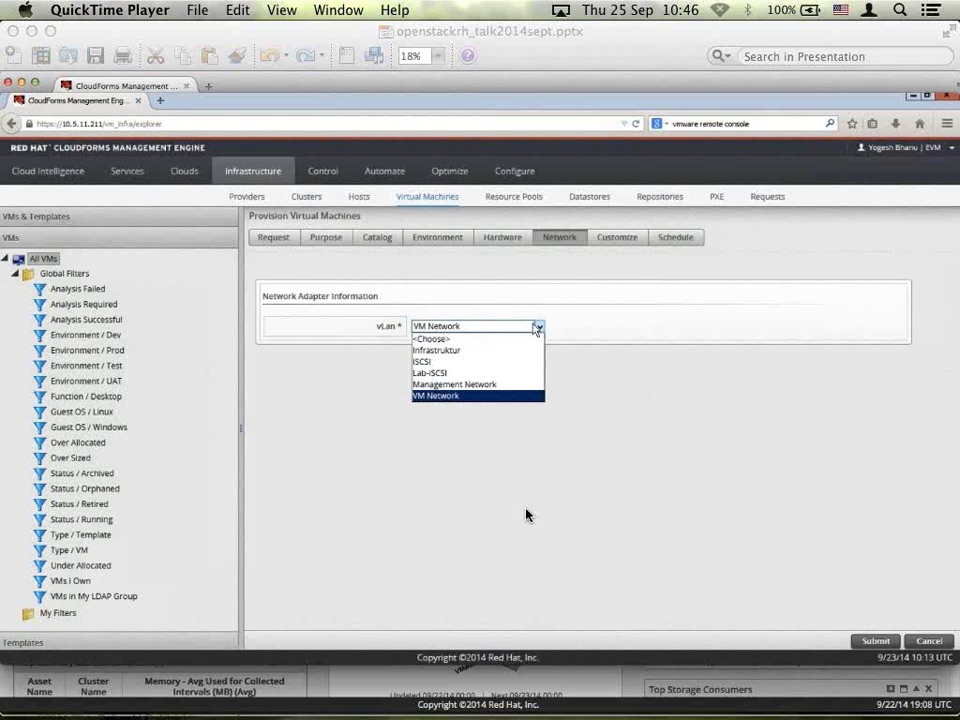
{"action": "left_click", "coordinate": [537, 328]}
{"action": "left_click", "coordinate": [618, 241]}
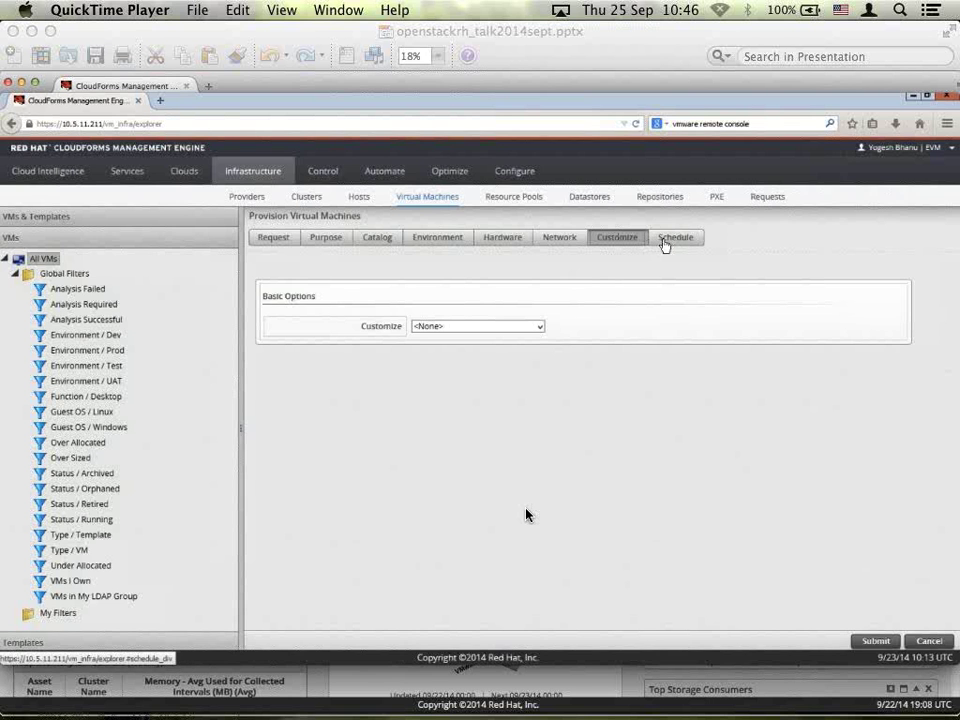
Set Time until Retirement to 1 Month in the schedule settings and submit the virtual machine provisioning request
{"action": "left_click", "coordinate": [665, 241]}
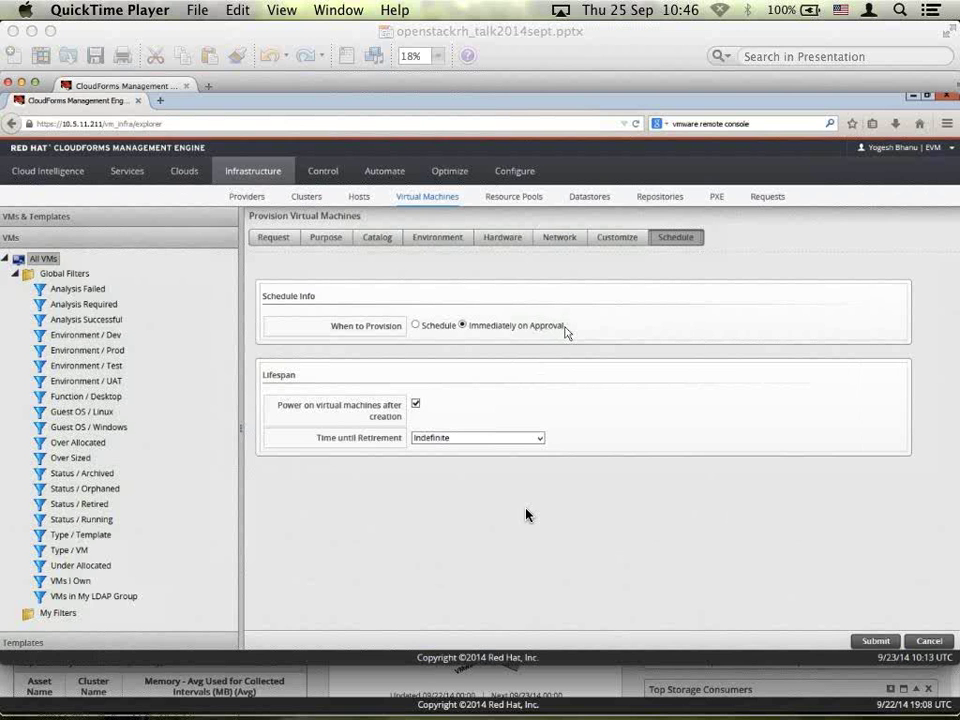
{"action": "left_click", "coordinate": [440, 438]}
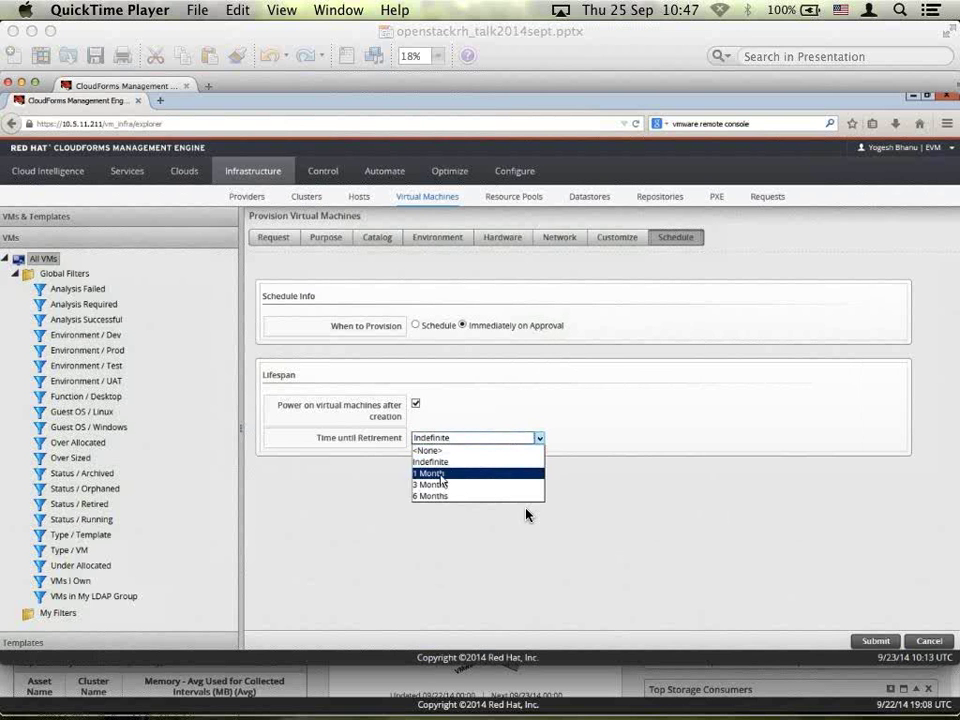
{"action": "left_click", "coordinate": [441, 471]}
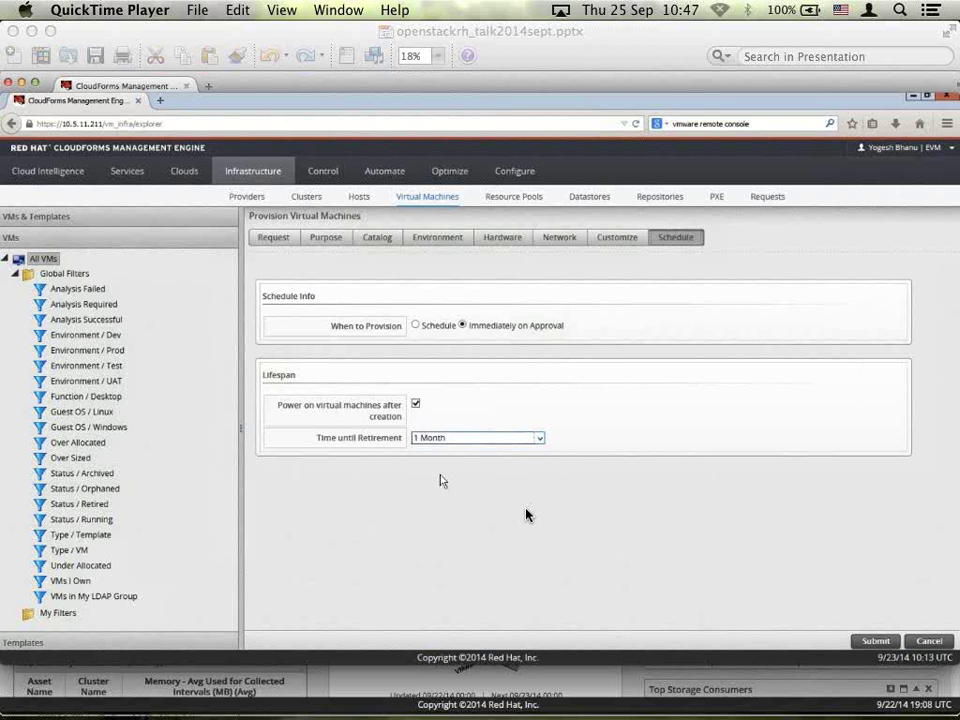
{"action": "left_click", "coordinate": [874, 642]}
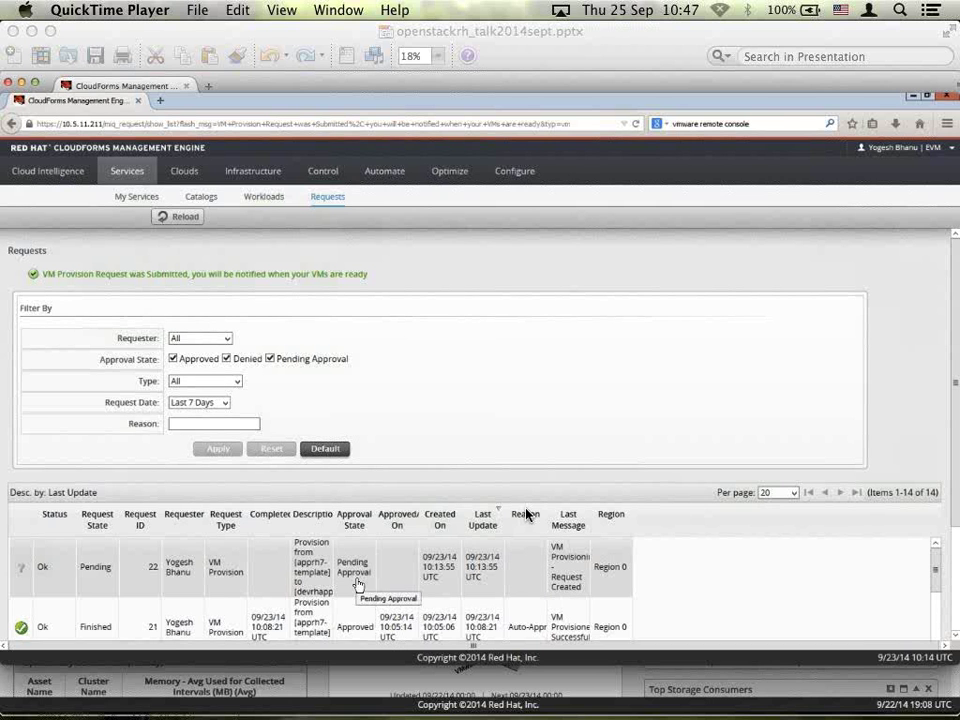
Check the pending provisioning request's details and open the list of infrastructure virtual machines
{"action": "left_click", "coordinate": [357, 584]}
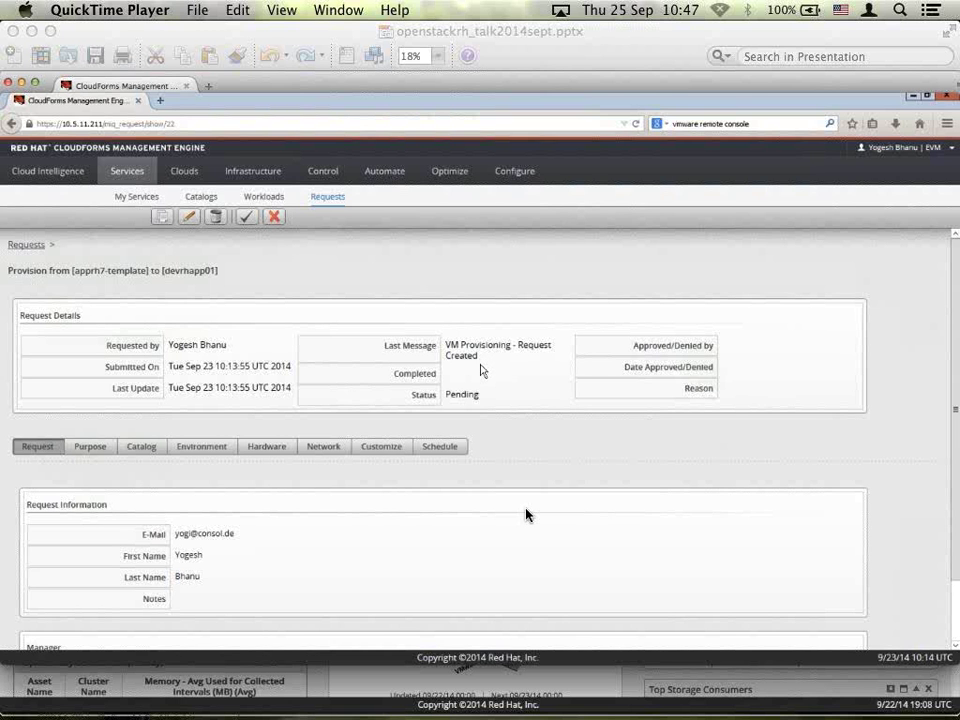
{"action": "left_click", "coordinate": [339, 199]}
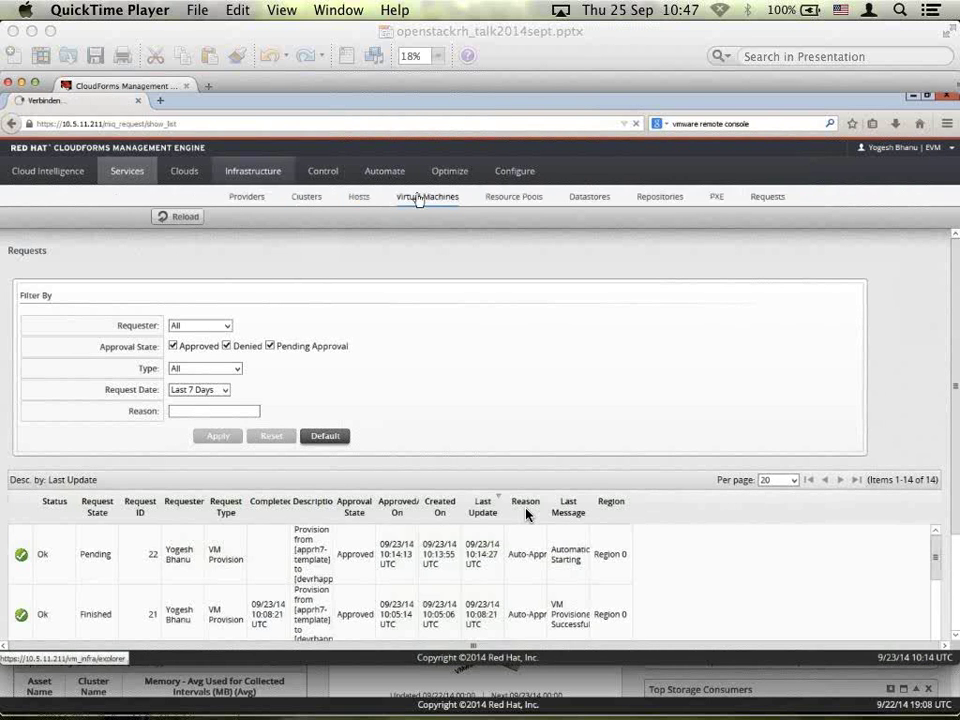
{"action": "left_click", "coordinate": [418, 199]}
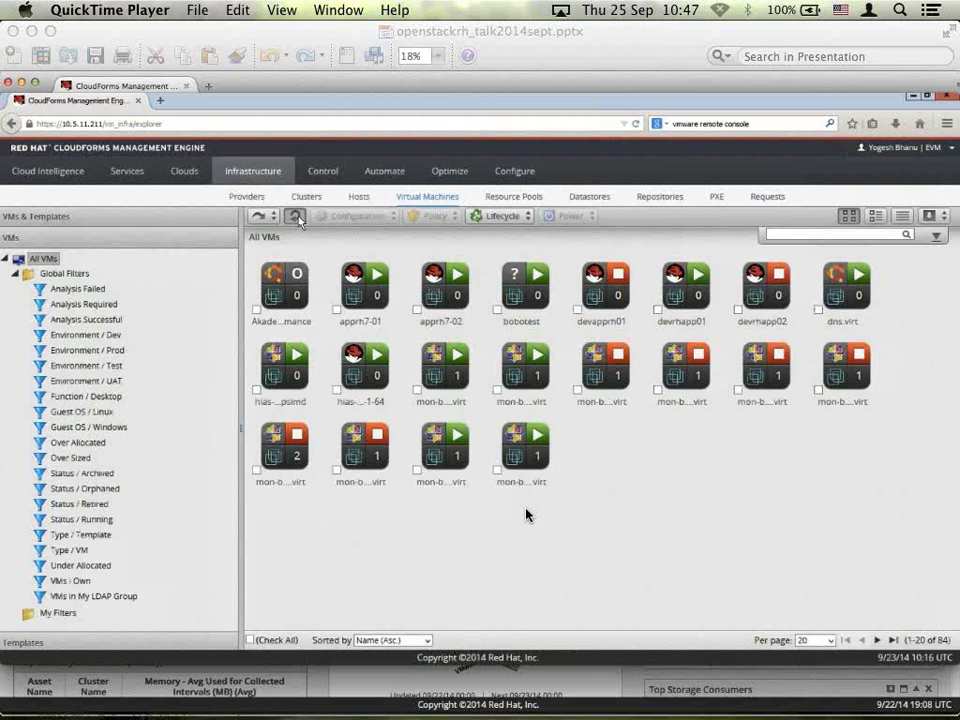
Switch from the VmwareRH.mov recording to cirrosostack.mov and start its playback
{"action": "mouse_move", "coordinate": [634, 520]}
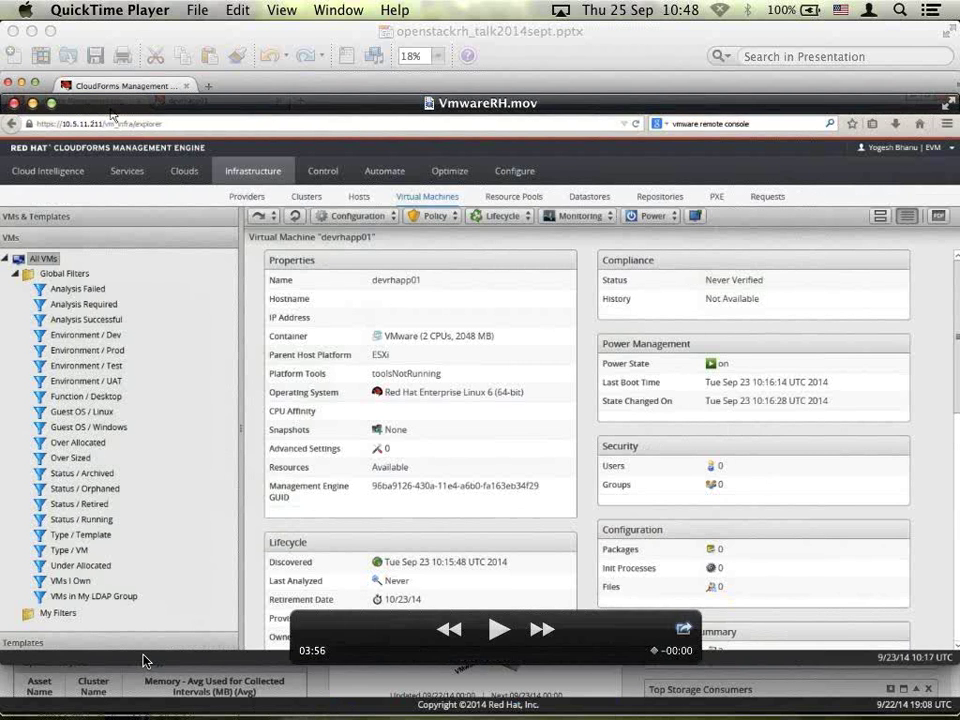
{"action": "key", "text": "ctrl+Down"}
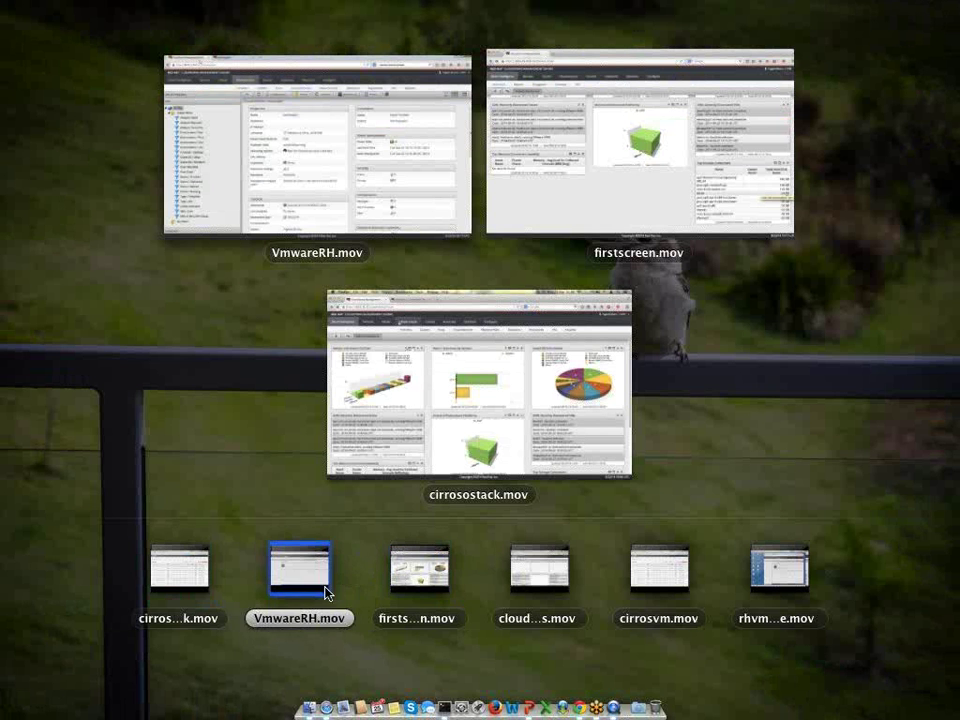
{"action": "left_click", "coordinate": [177, 599]}
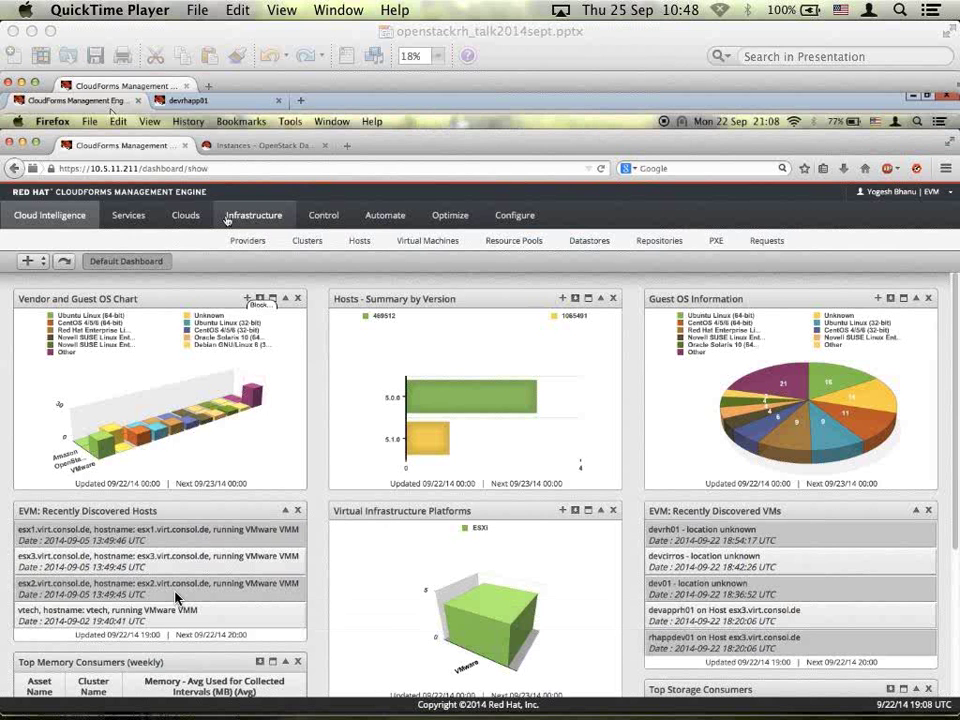
{"action": "mouse_move", "coordinate": [360, 652]}
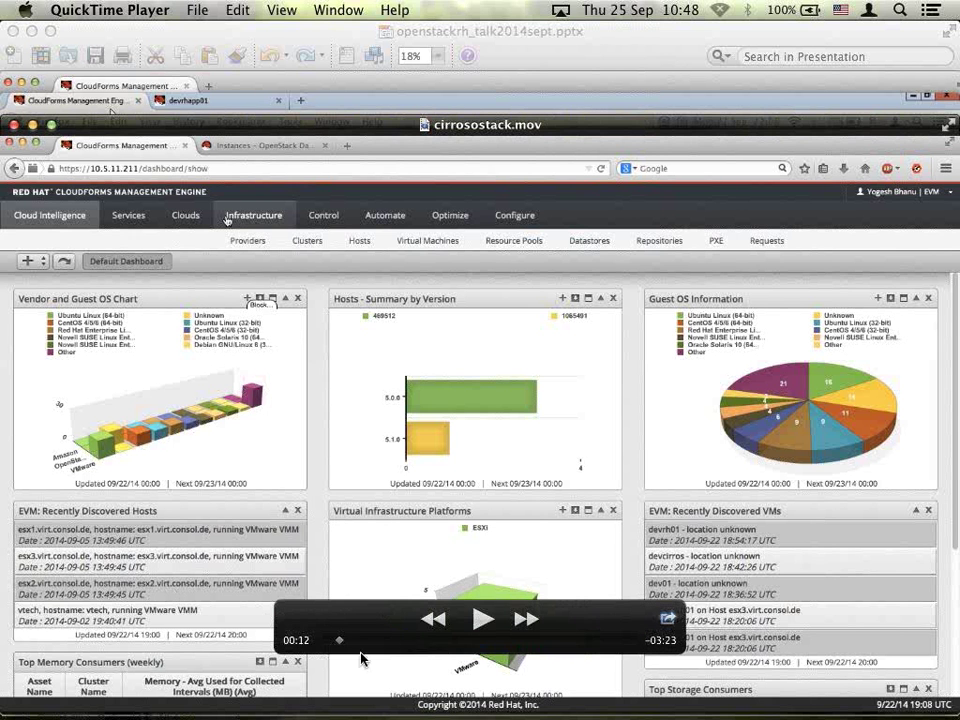
{"action": "left_click", "coordinate": [479, 620]}
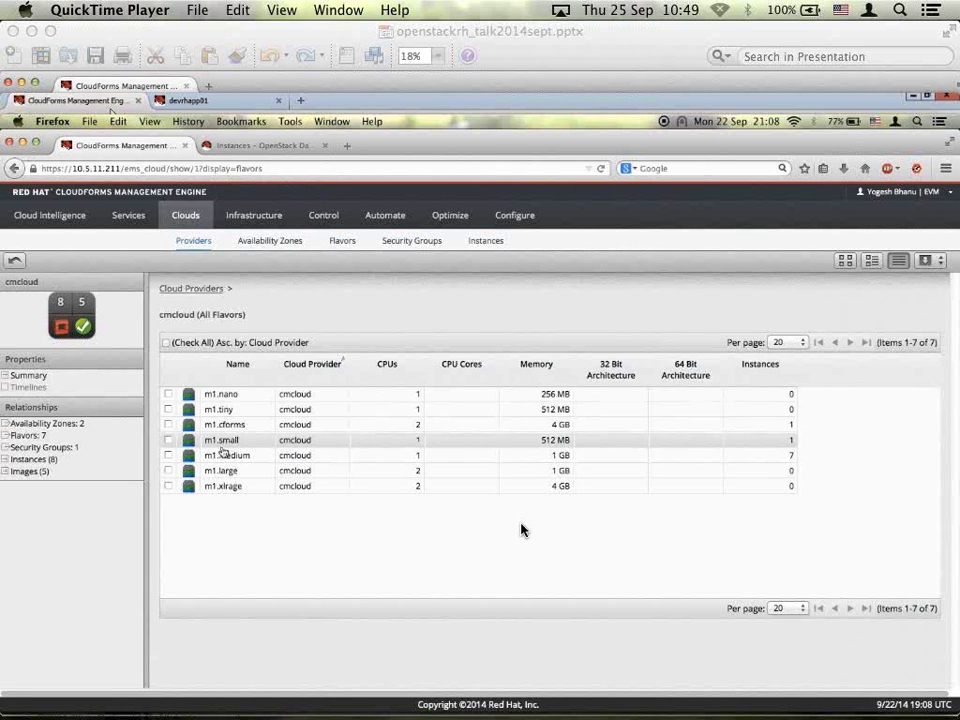
Pause cirrosostack.mov at the cmcloud flavors list and at the instance's Environment settings, resuming playback each time
{"action": "mouse_move", "coordinate": [556, 580]}
{"action": "left_click", "coordinate": [484, 619]}
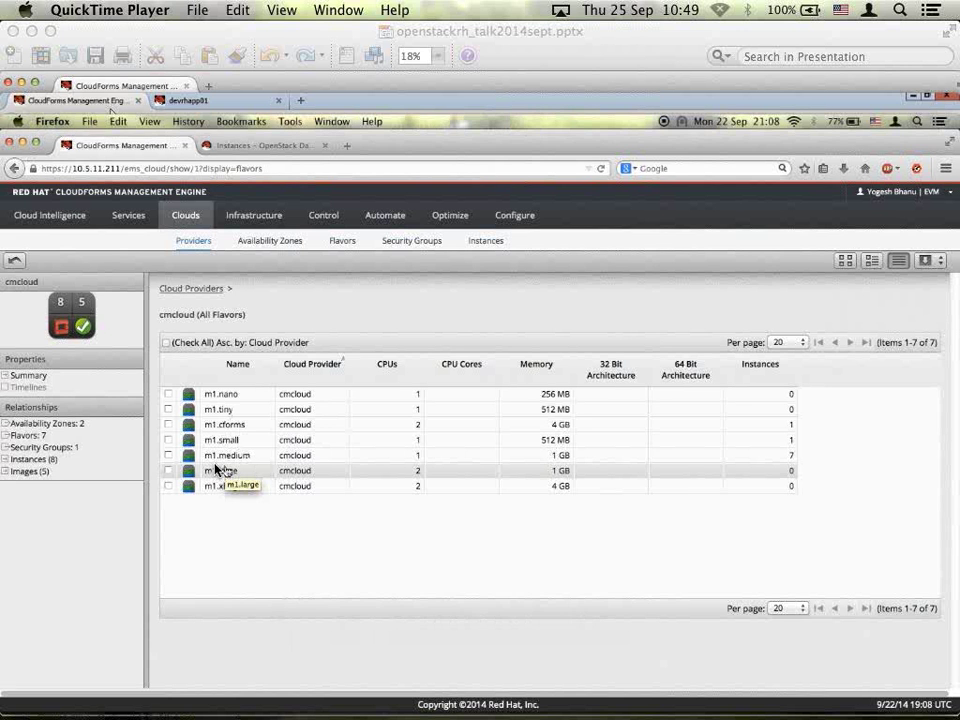
{"action": "mouse_move", "coordinate": [199, 366]}
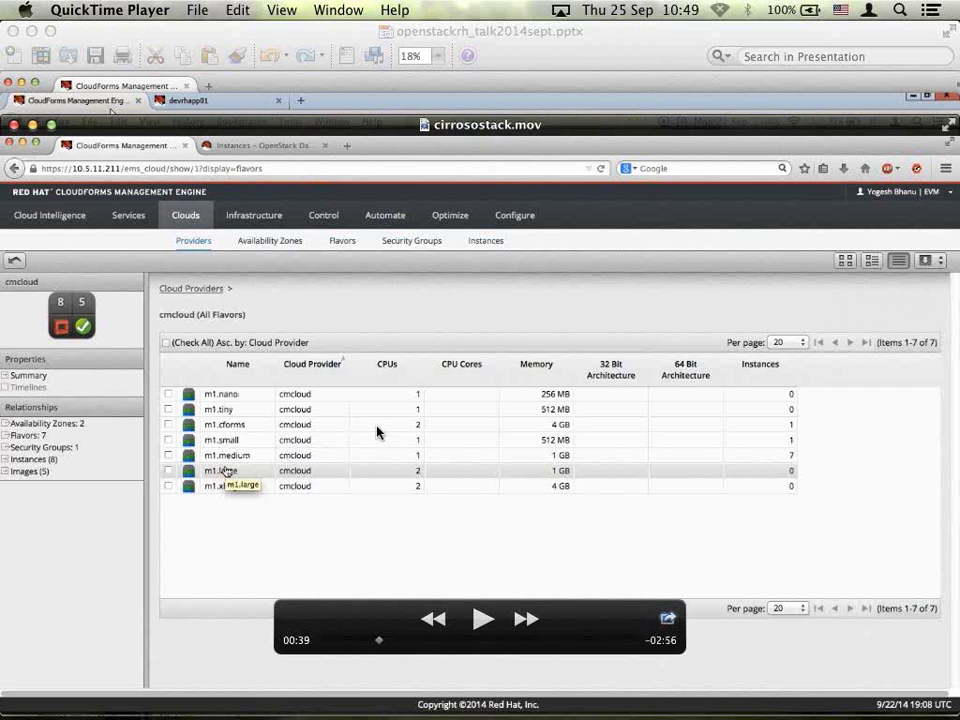
{"action": "left_click", "coordinate": [482, 619]}
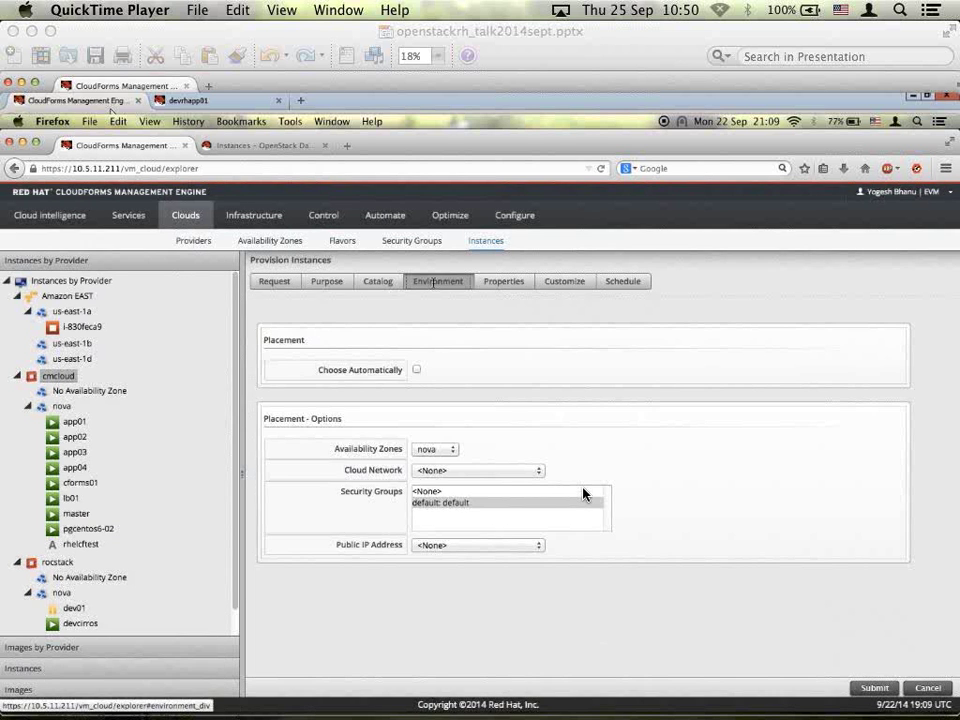
{"action": "mouse_move", "coordinate": [585, 453]}
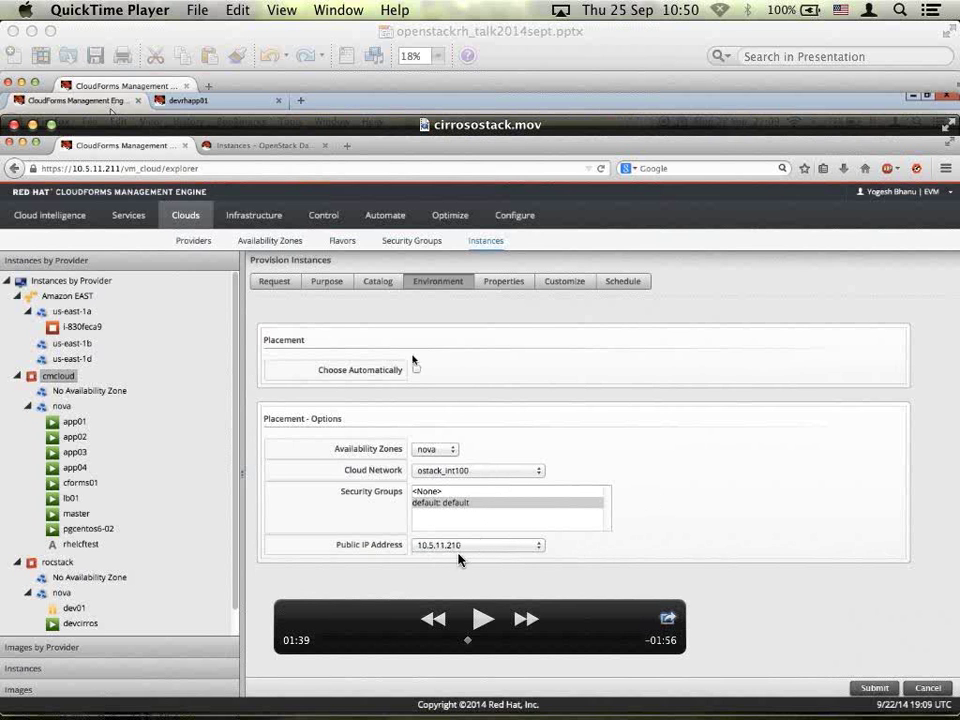
{"action": "left_click", "coordinate": [483, 619]}
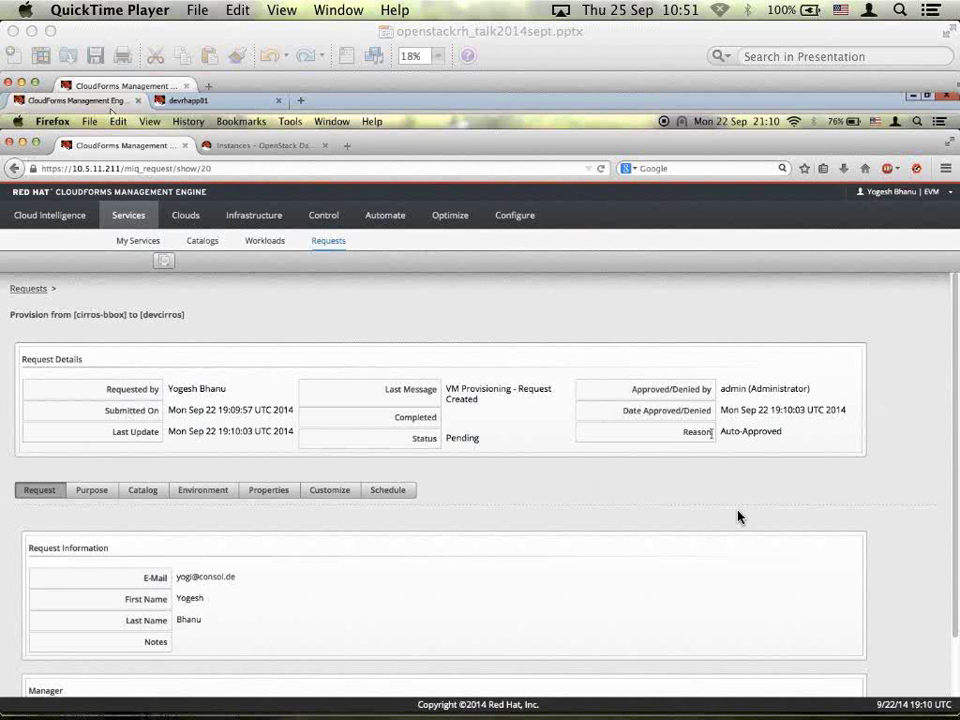
{"action": "mouse_move", "coordinate": [780, 473]}
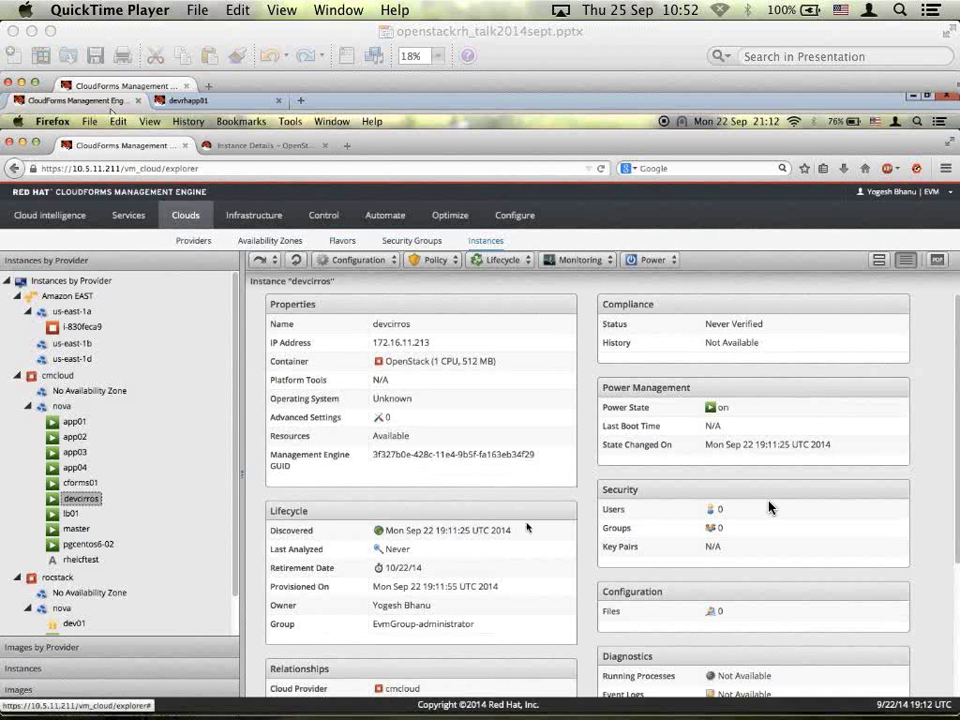
{"action": "mouse_move", "coordinate": [776, 497]}
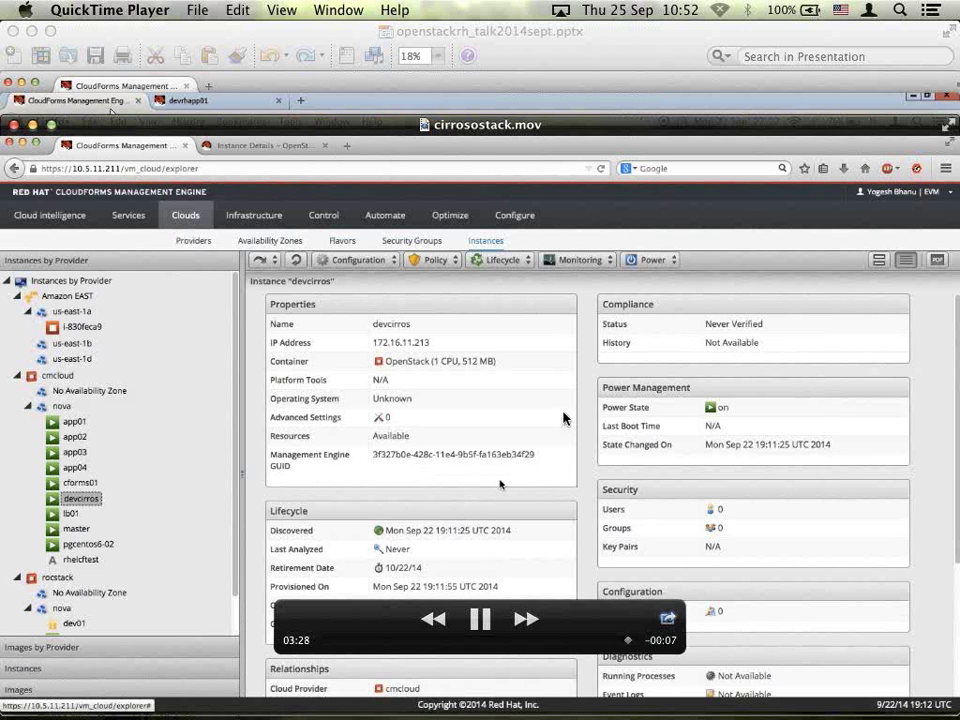
{"action": "left_click", "coordinate": [668, 619]}
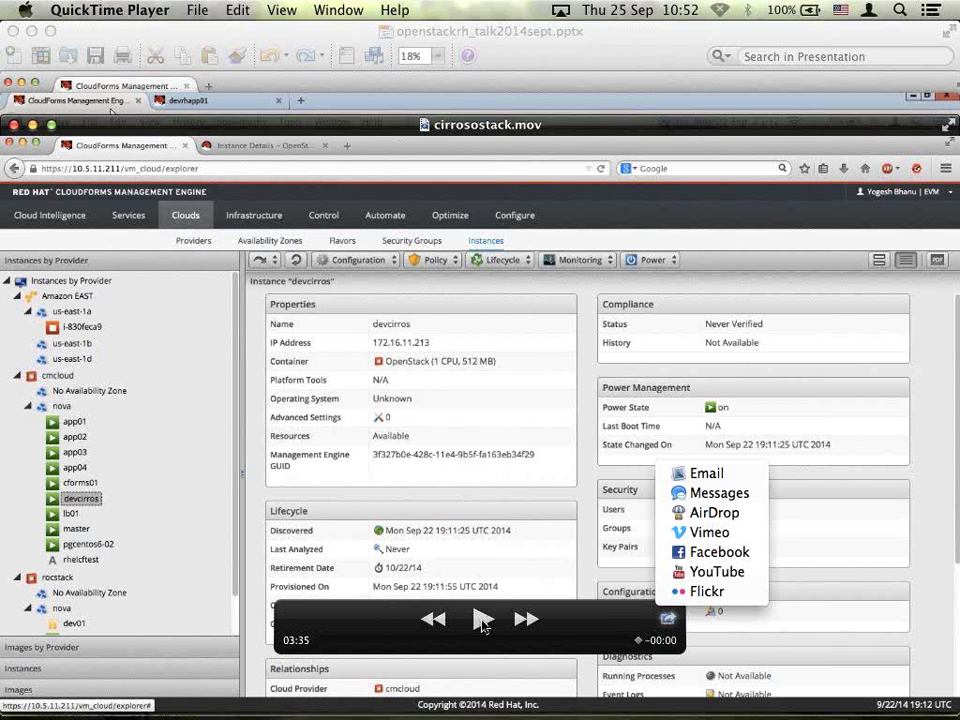
Switch to the PowerPoint slide show and advance from the DEMO slide to the Thankyou slide
{"action": "key", "text": "super+Tab"}
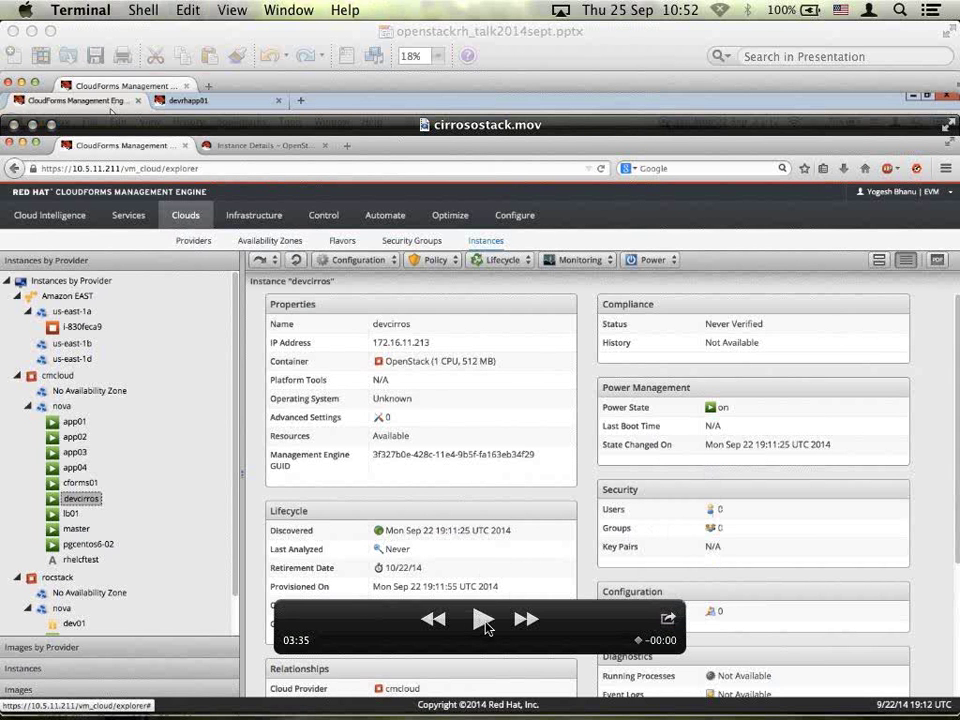
{"action": "key", "text": "super+Tab"}
{"action": "key", "text": "super+Tab"}
{"action": "key", "text": "super+Tab"}
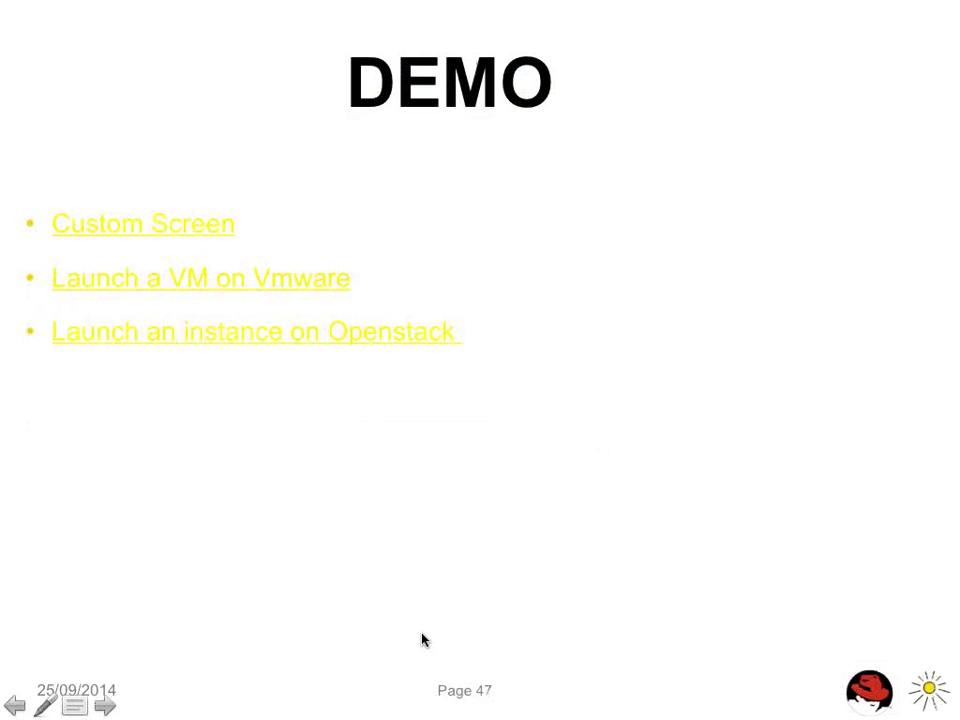
{"action": "key", "text": "Right"}
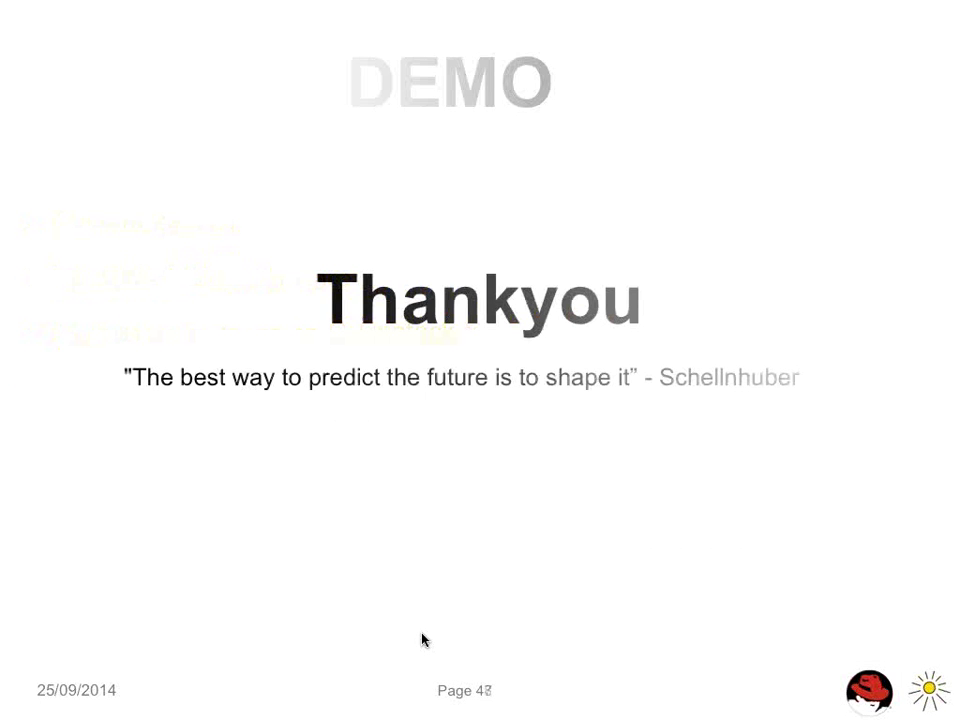